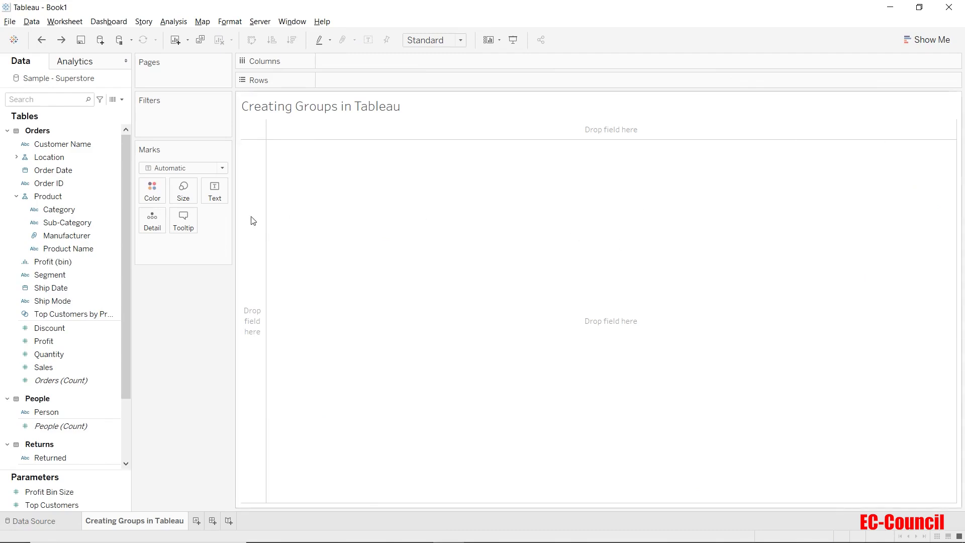
- Build a bar chart of SUM(Profit) in columns by Sub-Category in rows and fit it to the entire view
{"action": "left_click", "coordinate": [83, 224]}
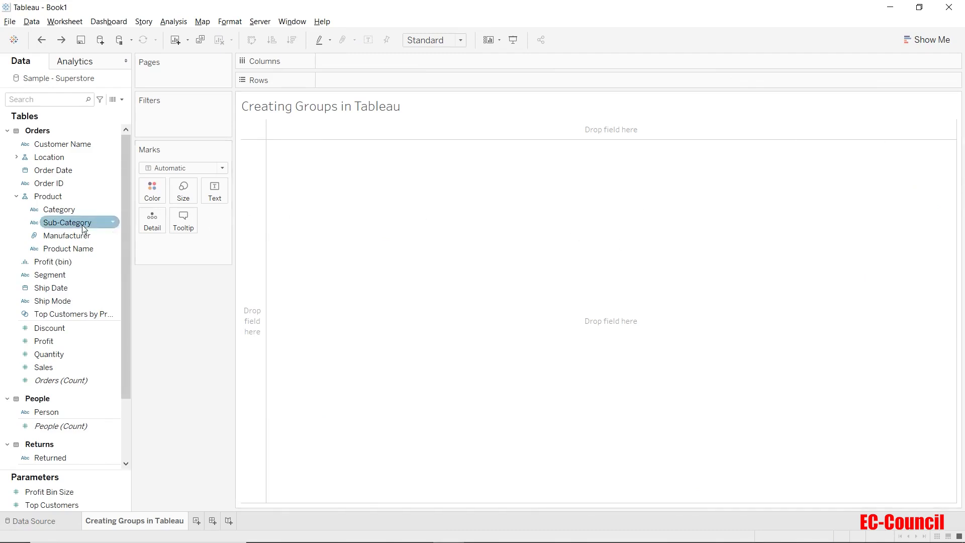
{"action": "left_click_drag", "start_coordinate": [82, 225], "coordinate": [369, 82]}
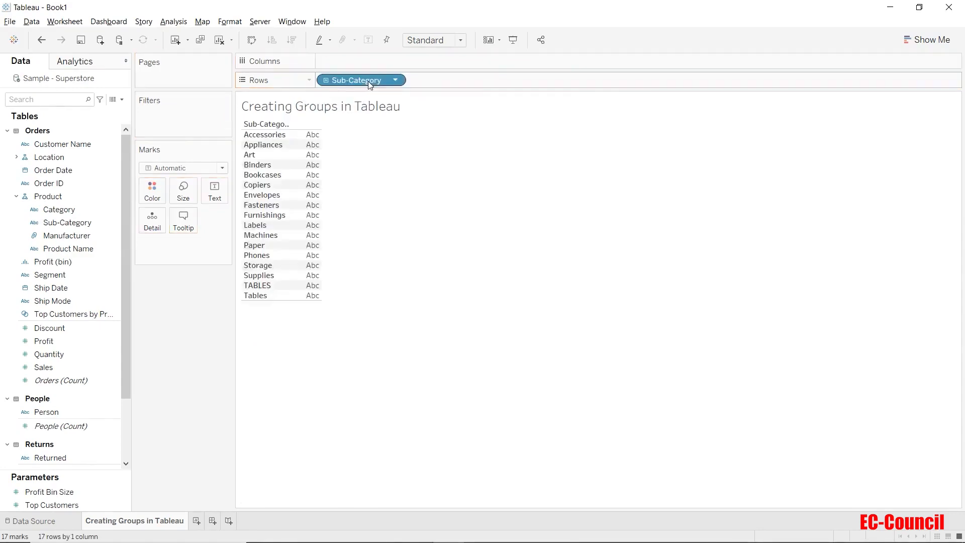
{"action": "left_click", "coordinate": [77, 342]}
{"action": "left_click_drag", "start_coordinate": [77, 342], "coordinate": [364, 59]}
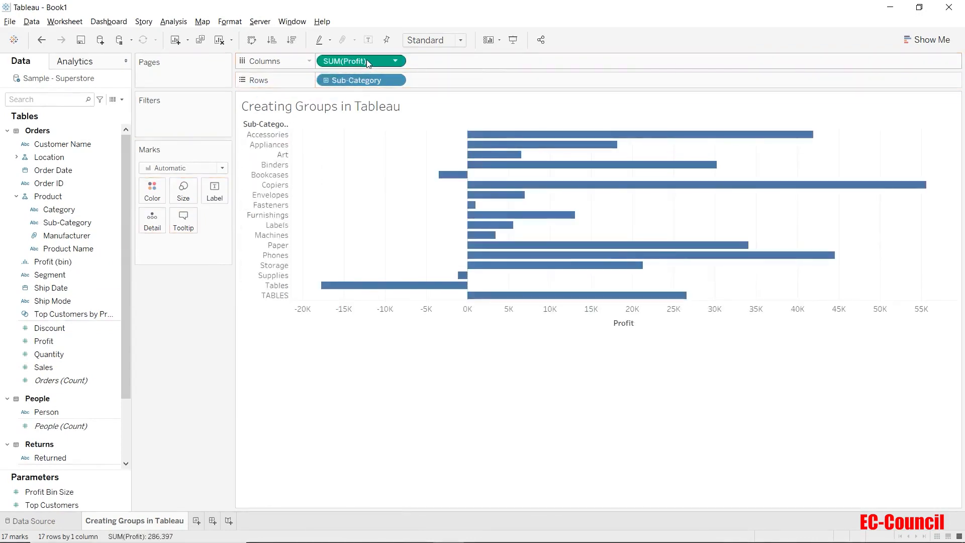
{"action": "left_click", "coordinate": [433, 41]}
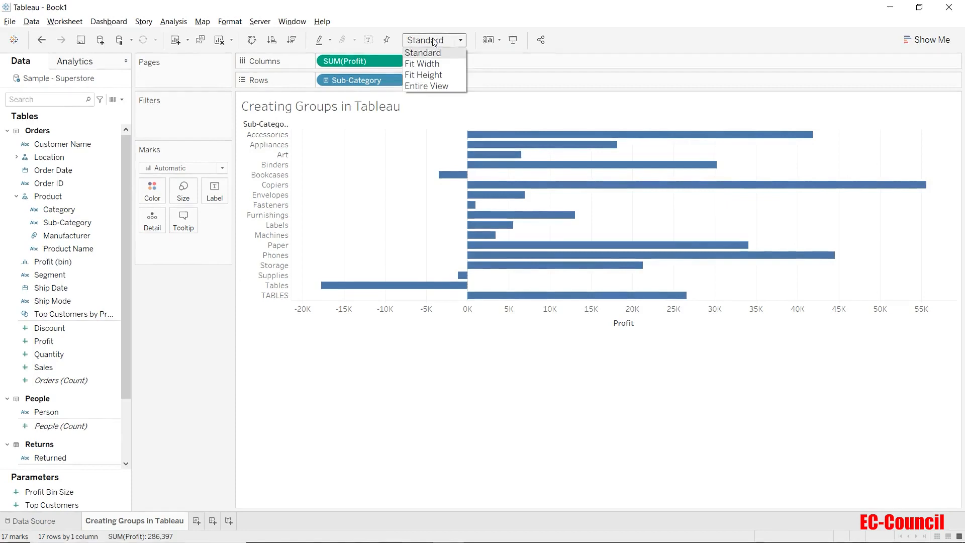
{"action": "left_click", "coordinate": [436, 86]}
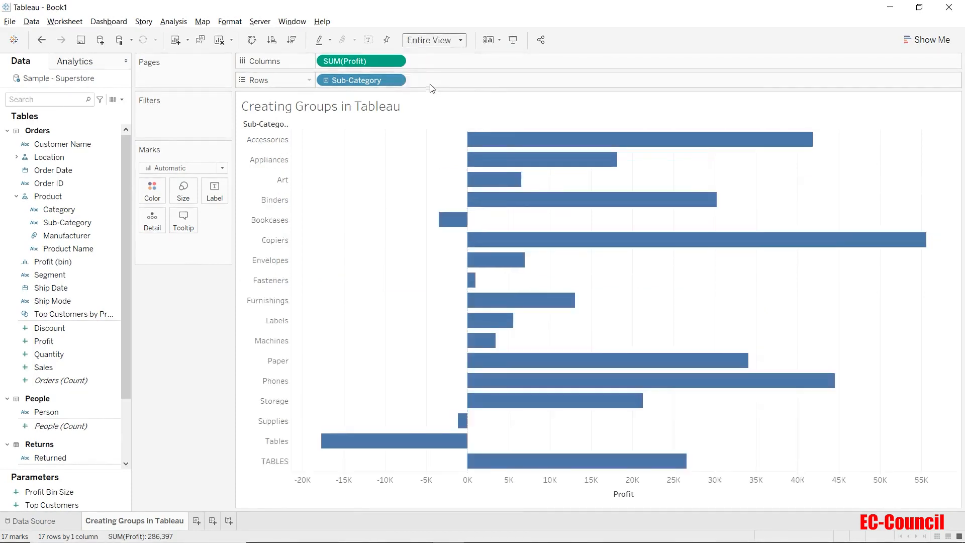
- Color the bars by SUM(Profit) and move the color legend beneath the Marks card
{"action": "left_click_drag", "start_coordinate": [375, 60], "coordinate": [161, 192]}
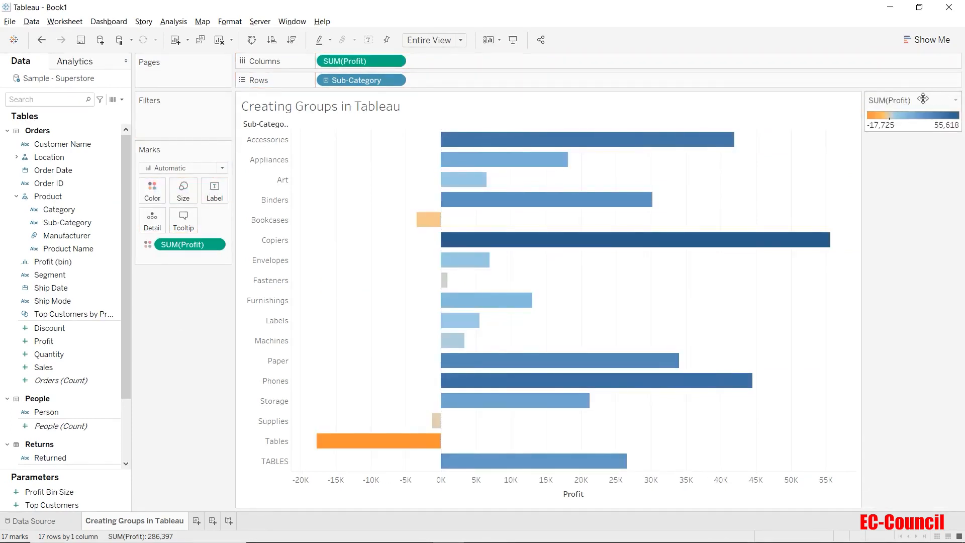
{"action": "left_click_drag", "start_coordinate": [923, 99], "coordinate": [222, 293]}
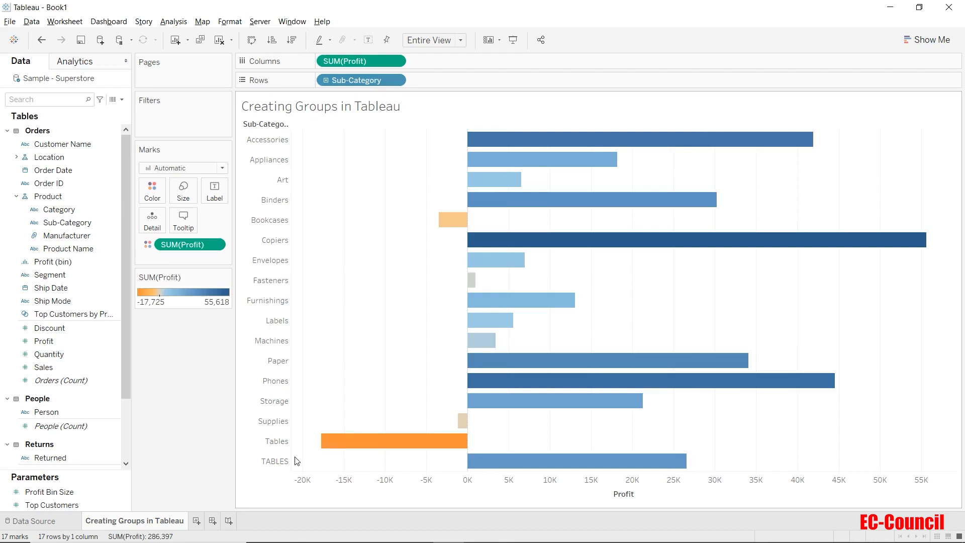
- Group the Tables and TABLES sub-category members in the chart into one member
{"action": "left_click", "coordinate": [284, 445]}
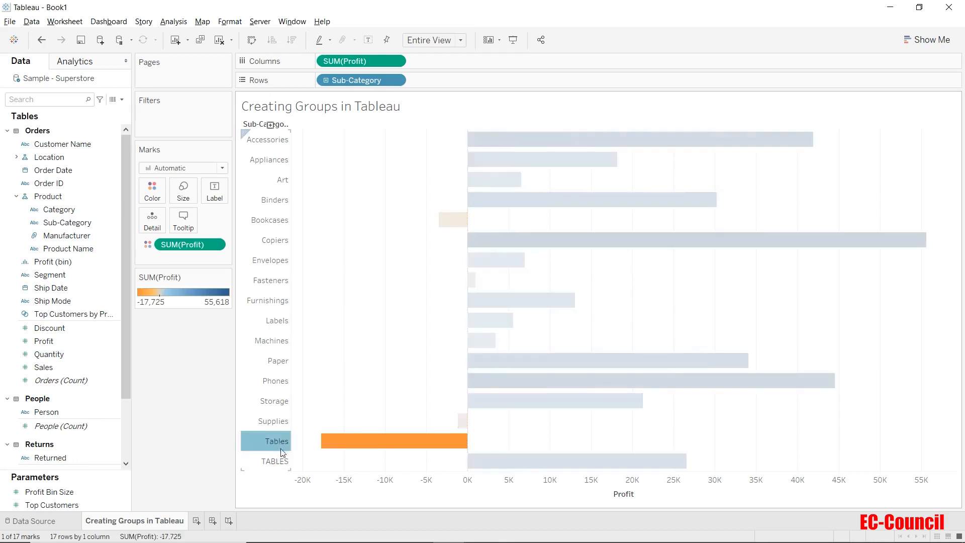
{"action": "left_click", "coordinate": [279, 460], "text": "ctrl"}
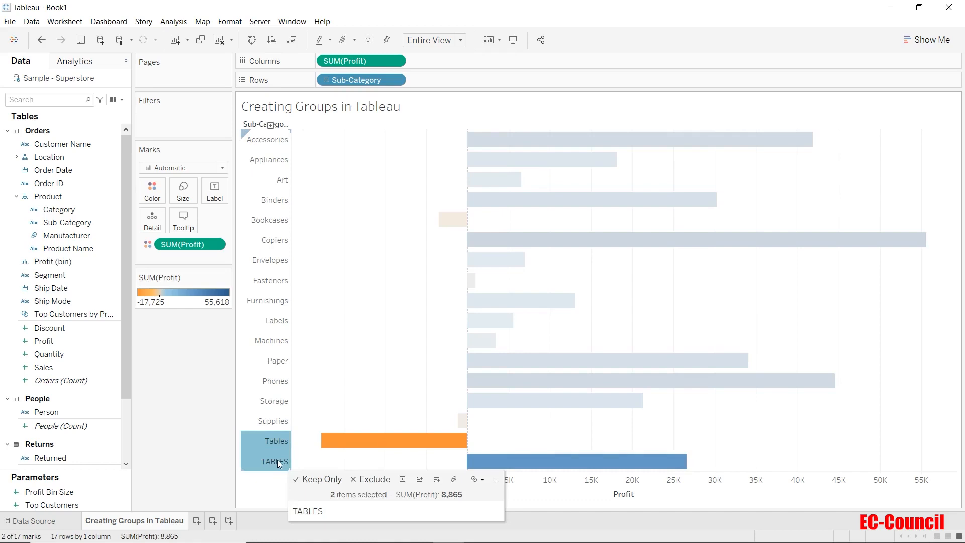
{"action": "left_click", "coordinate": [449, 481]}
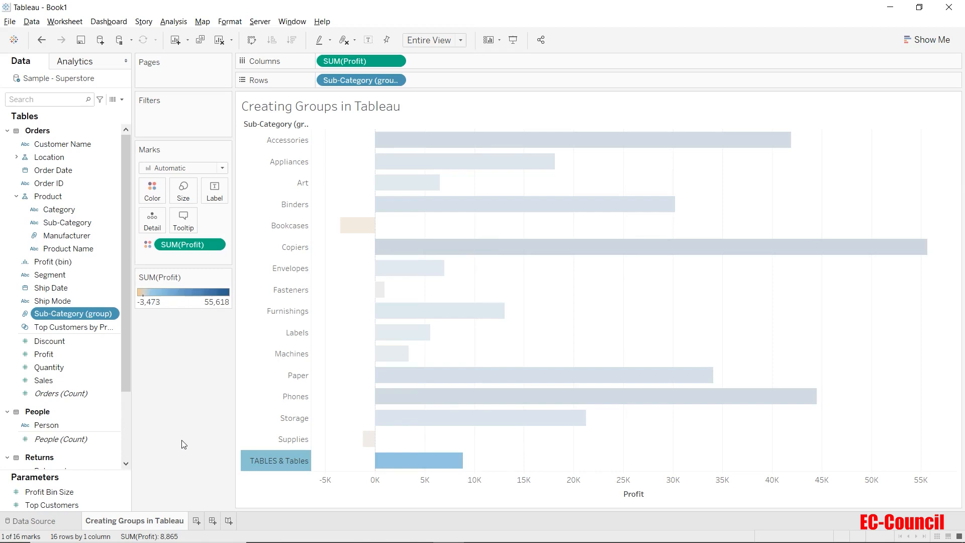
- Change the alias of the combined TABLES & Tables member to Tables
{"action": "right_click", "coordinate": [255, 460]}
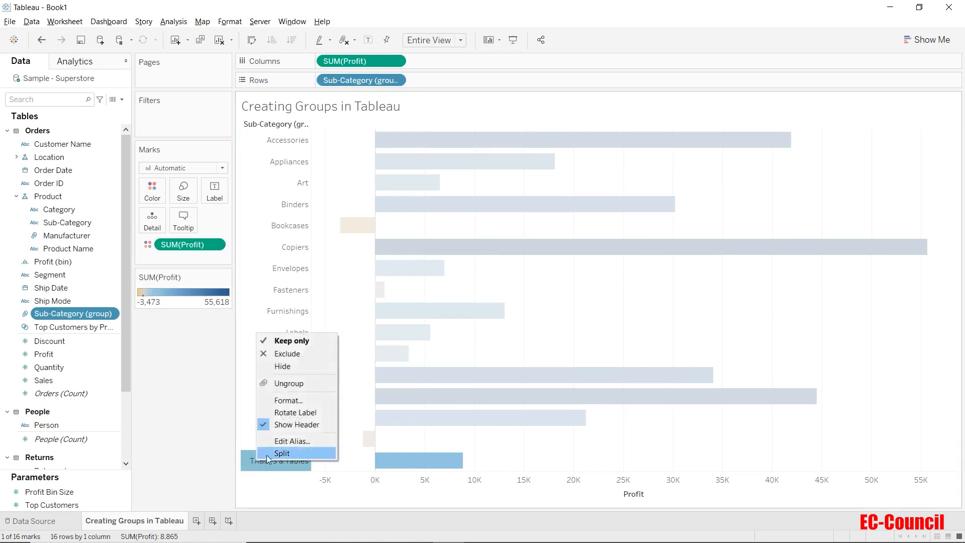
{"action": "left_click", "coordinate": [282, 441]}
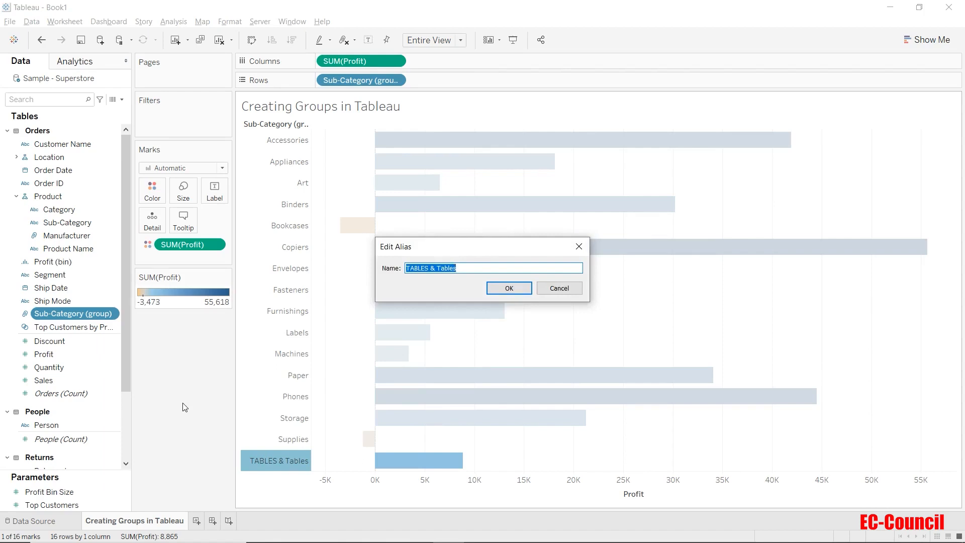
{"action": "type", "text": "Tb"}
{"action": "type", "text": "ables"}
{"action": "left_click", "coordinate": [504, 288]}
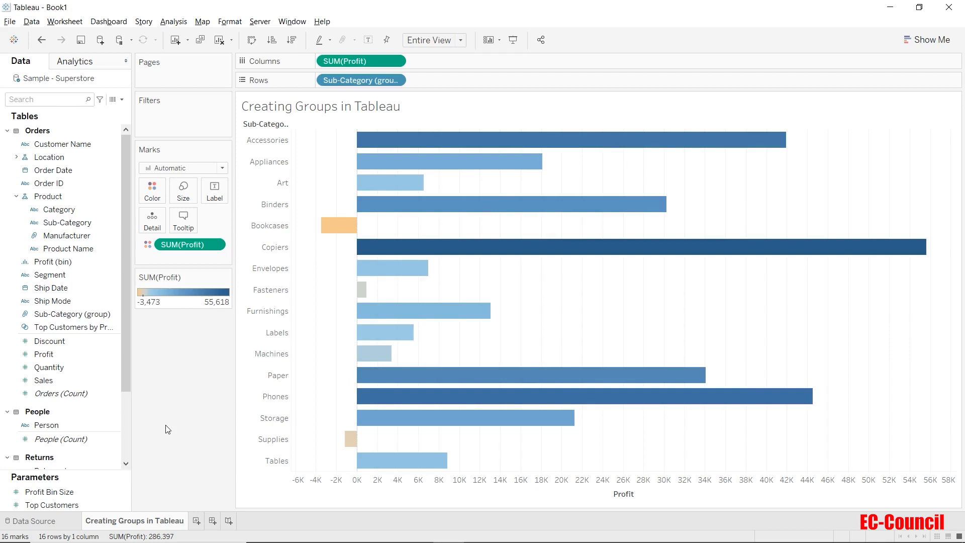
{"action": "right_click", "coordinate": [267, 472]}
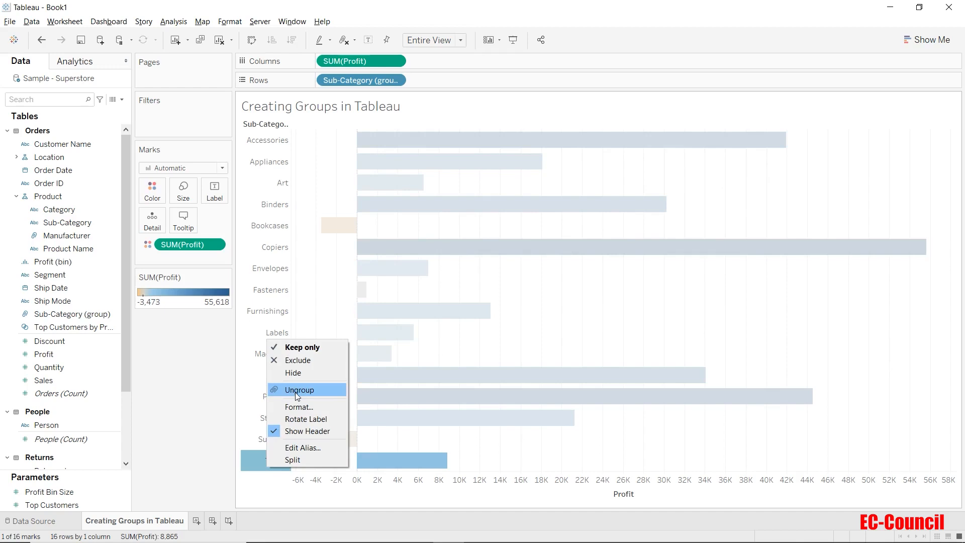
{"action": "left_click", "coordinate": [182, 435]}
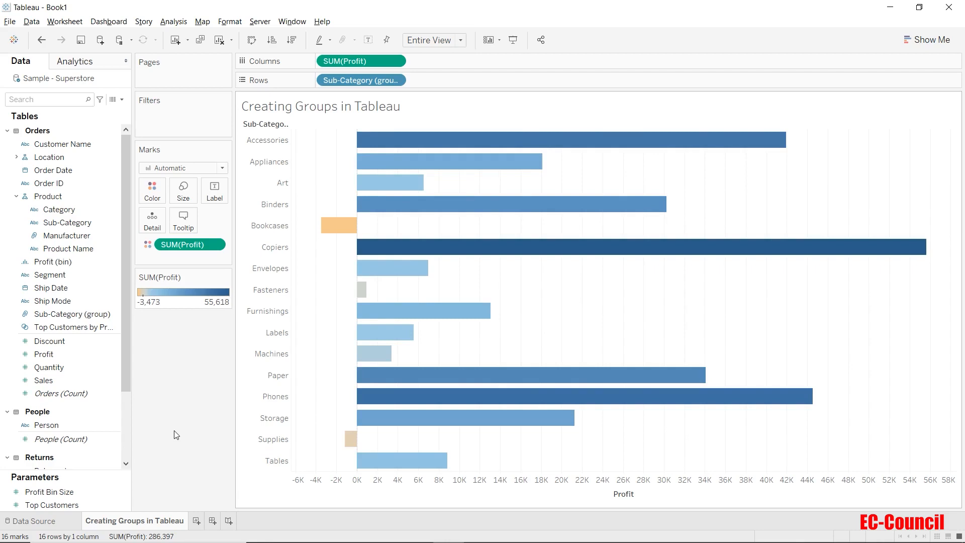
- Add Category to the rows ahead of the grouped Sub-Category field
{"action": "left_click_drag", "start_coordinate": [64, 208], "coordinate": [322, 75]}
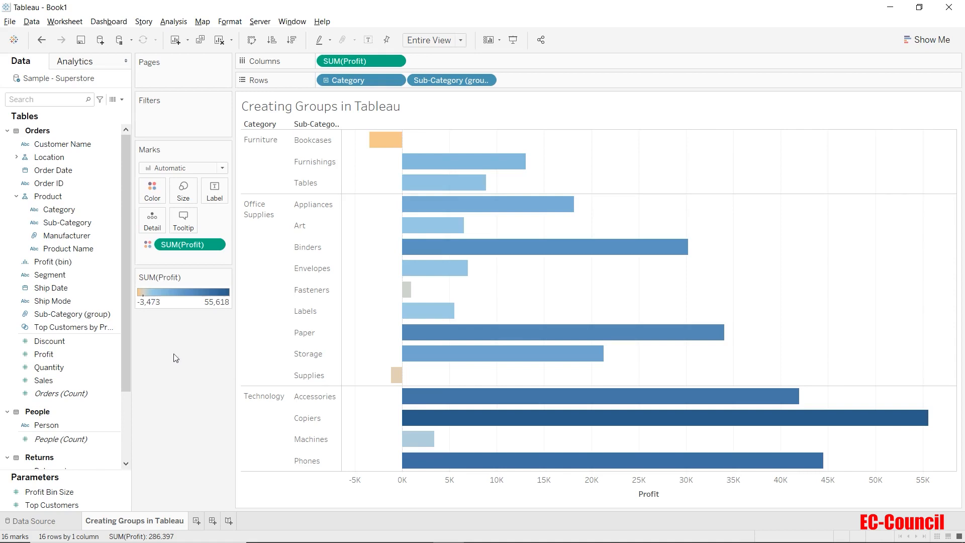
- Create a group from the Category field that combines Furniture and Office Supplies, and name it Non - Technology
{"action": "right_click", "coordinate": [74, 210]}
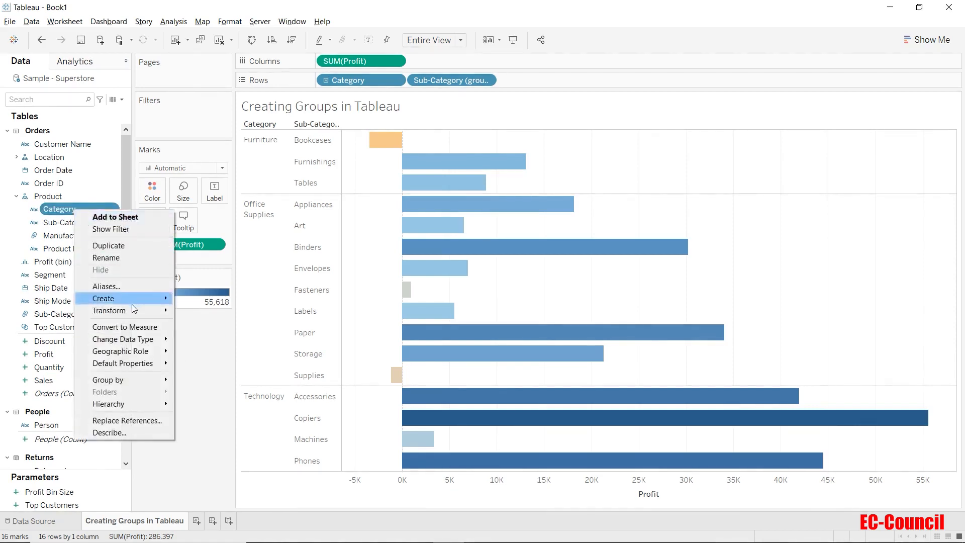
{"action": "mouse_move", "coordinate": [132, 300]}
{"action": "left_click", "coordinate": [200, 312]}
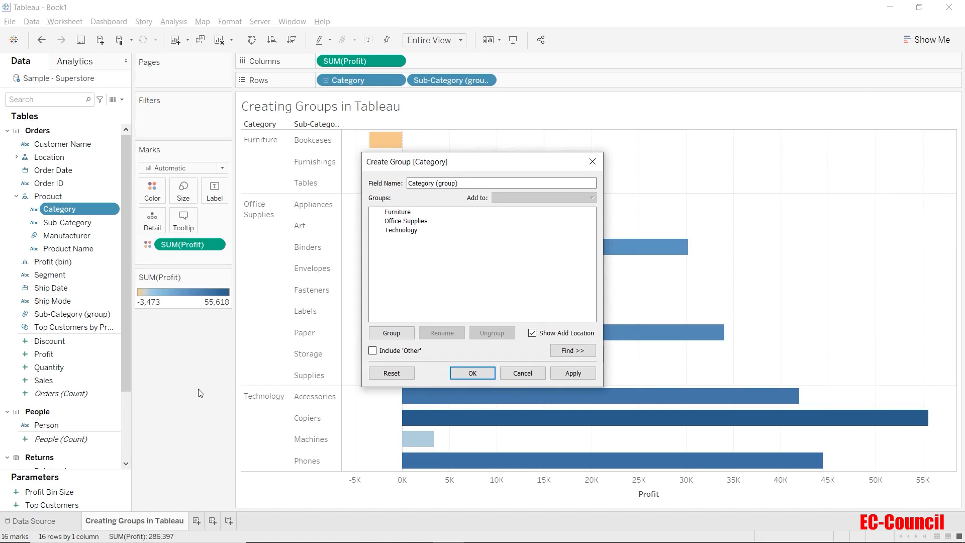
{"action": "left_click", "coordinate": [421, 213]}
{"action": "left_click", "coordinate": [424, 221], "text": "ctrl"}
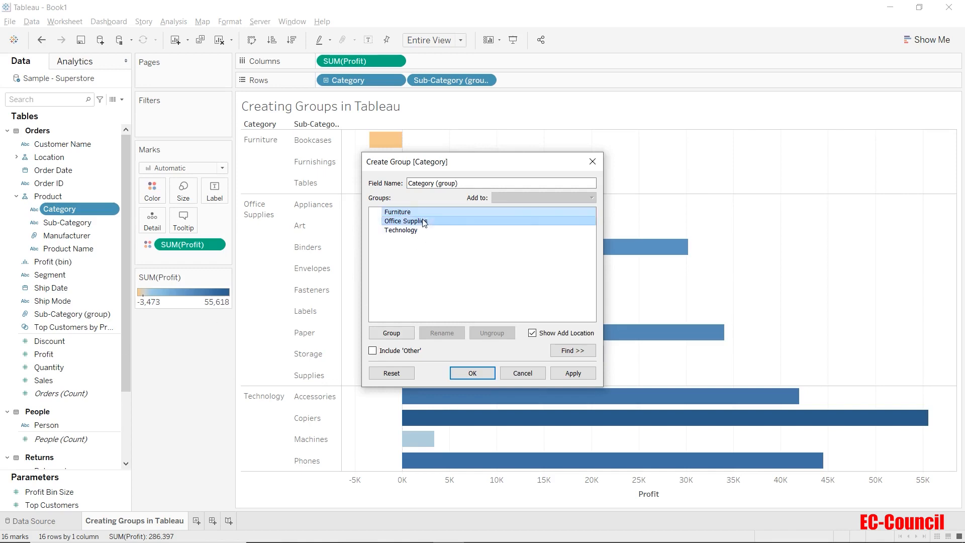
{"action": "left_click", "coordinate": [402, 336]}
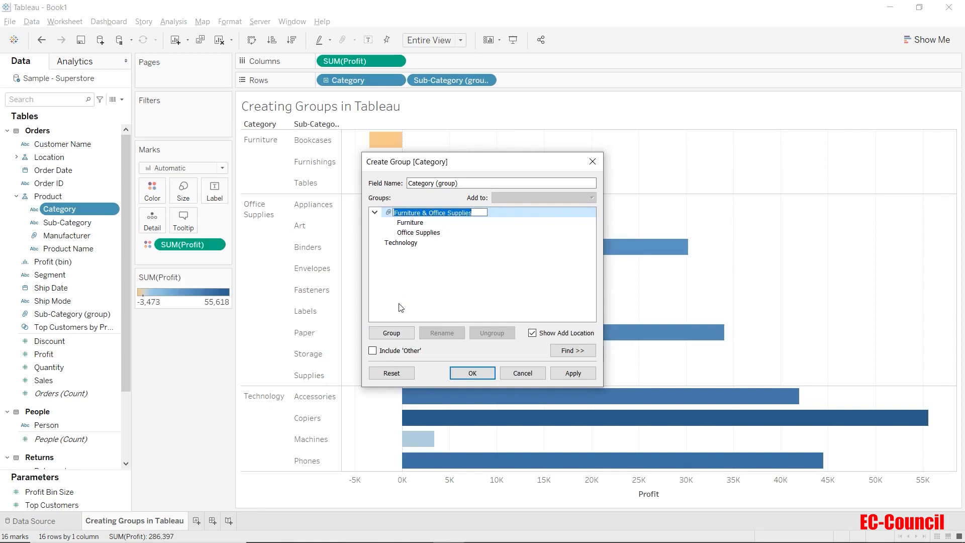
{"action": "type", "text": "No"}
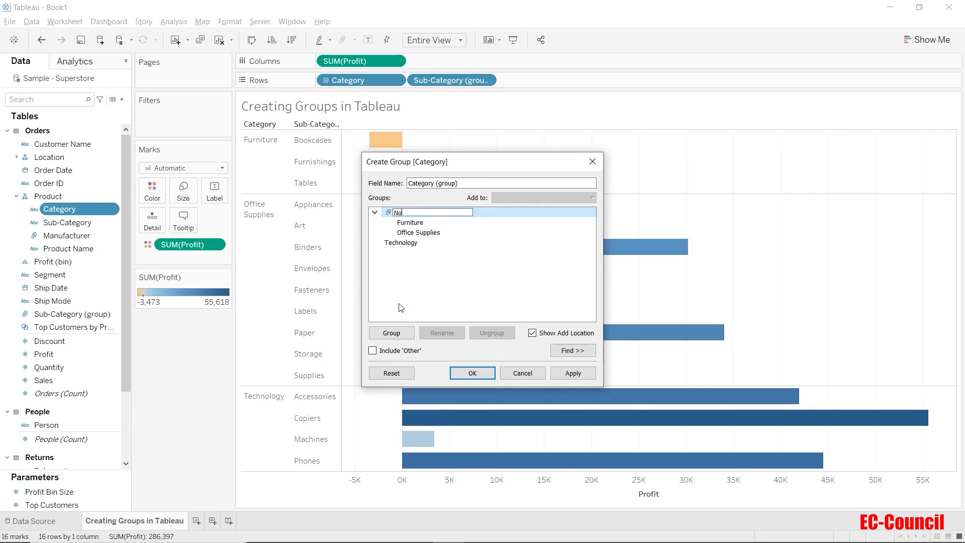
{"action": "type", "text": "n - Technology"}
- Take Office Supplies out of the Non - Technology group, add it back, and save the Category (group) field
{"action": "left_click", "coordinate": [487, 234]}
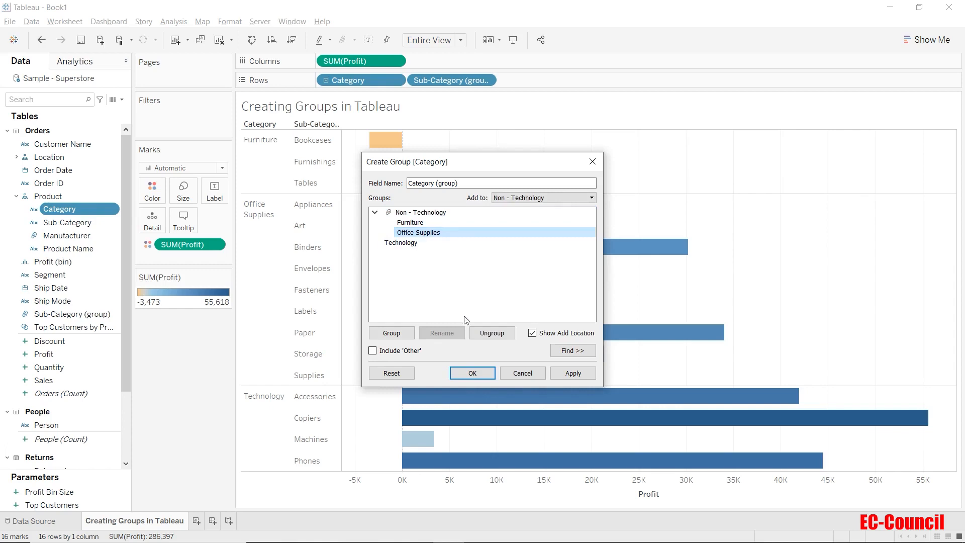
{"action": "left_click", "coordinate": [492, 332]}
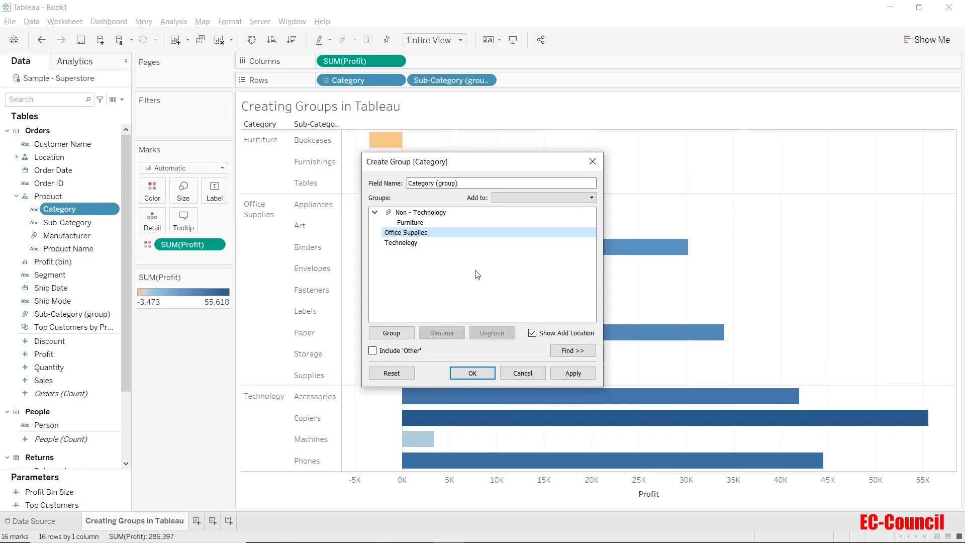
{"action": "left_click", "coordinate": [508, 197]}
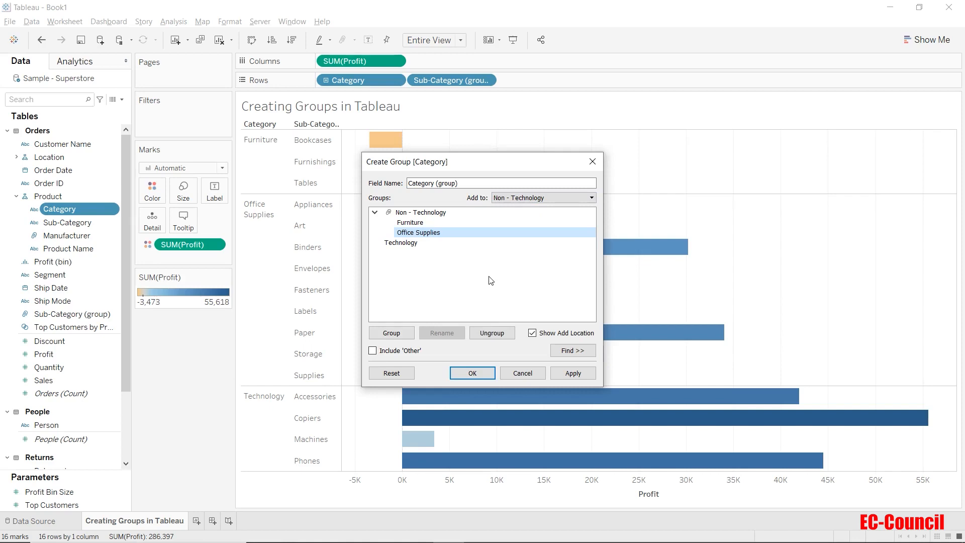
{"action": "left_click", "coordinate": [484, 370]}
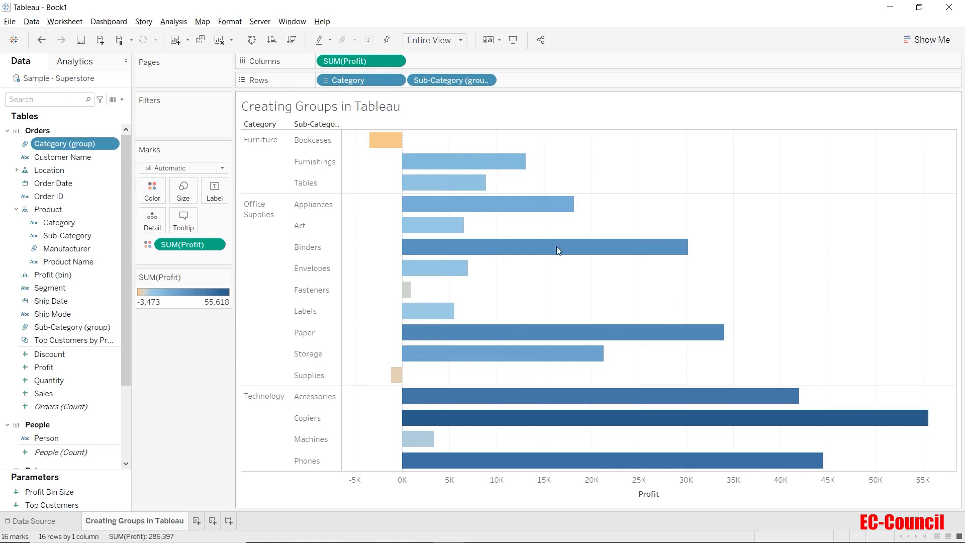
- Review the definition of the Category (group) field in its group editor and close it
{"action": "right_click", "coordinate": [98, 145]}
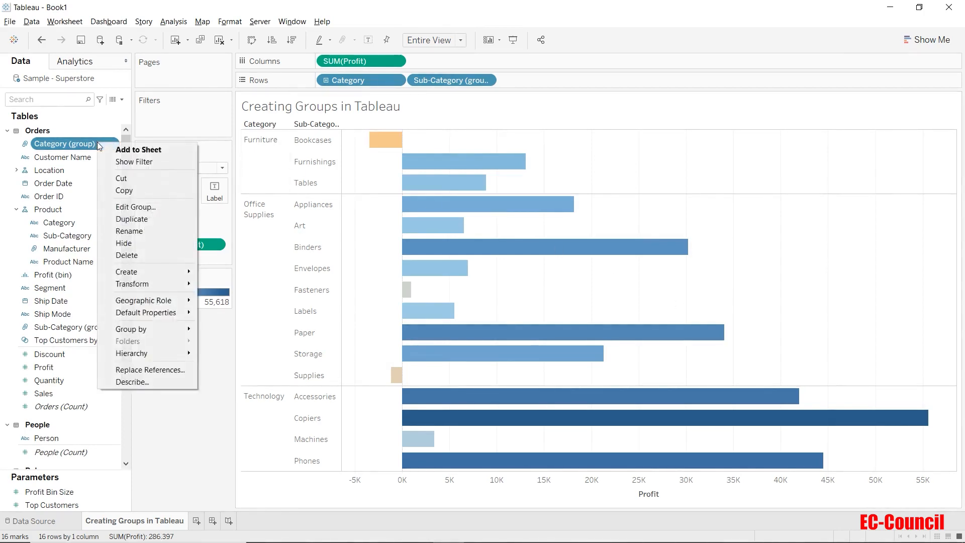
{"action": "left_click", "coordinate": [120, 207]}
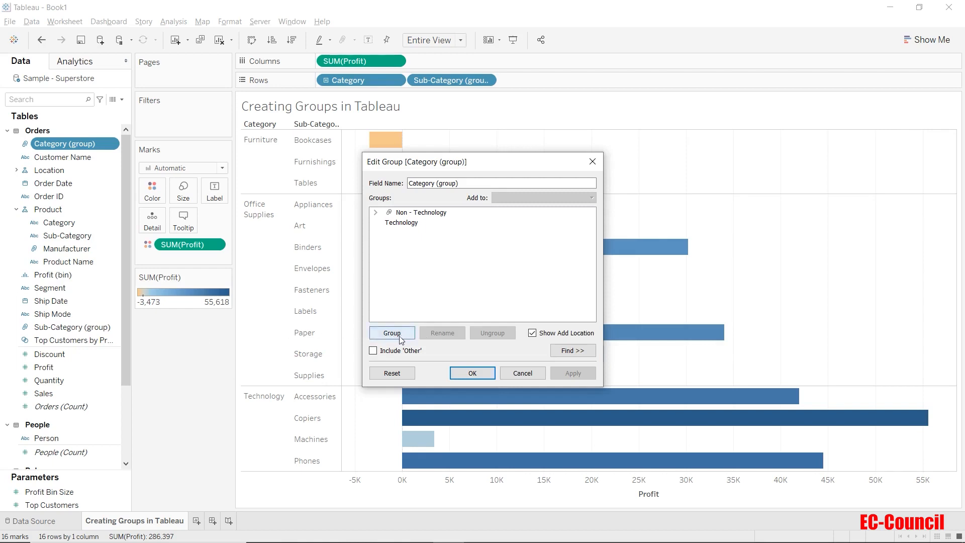
{"action": "left_click", "coordinate": [593, 162]}
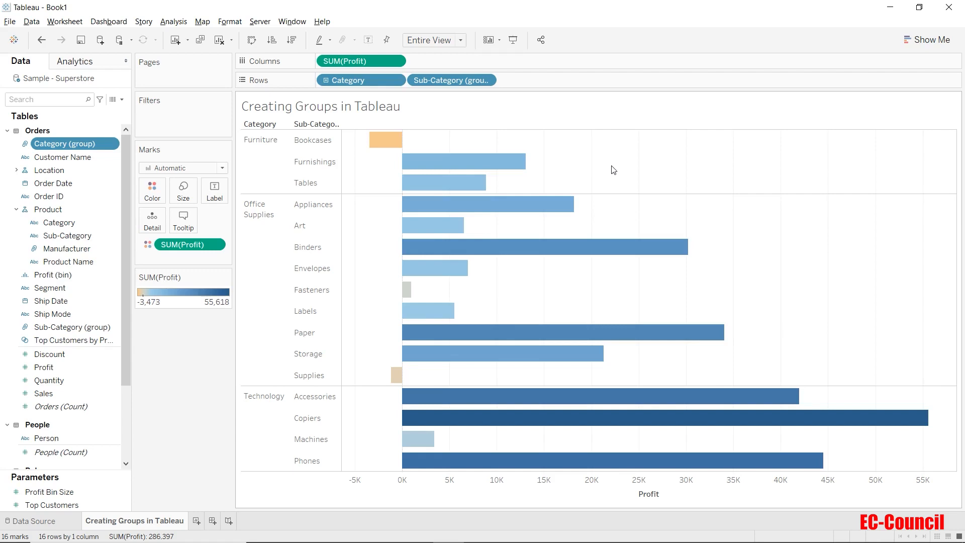
- Replace Category with Category (group) in the rows of the chart
{"action": "left_click_drag", "start_coordinate": [62, 145], "coordinate": [347, 80]}
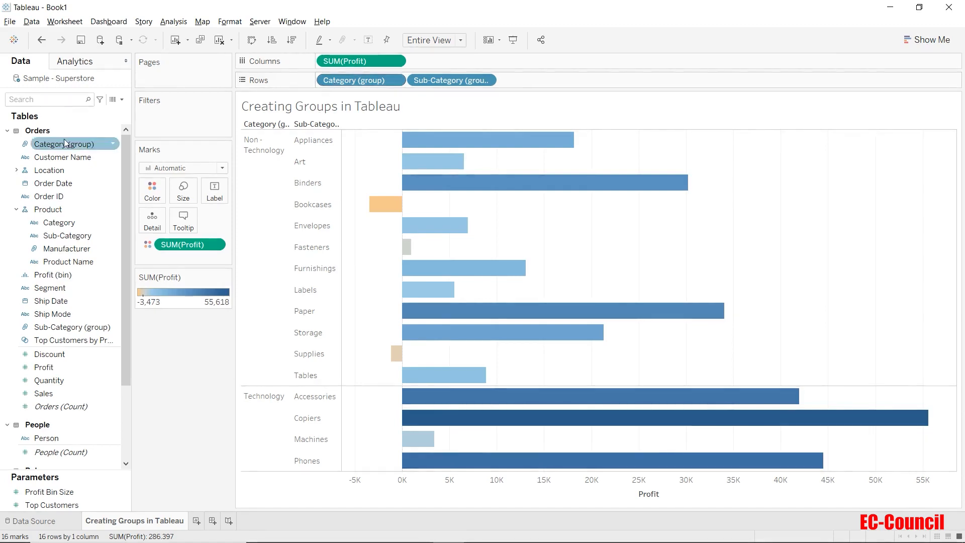
- Place Category (group) above Sub-Category in the Product hierarchy and move Category out into the Location hierarchy
{"action": "left_click_drag", "start_coordinate": [64, 144], "coordinate": [65, 225]}
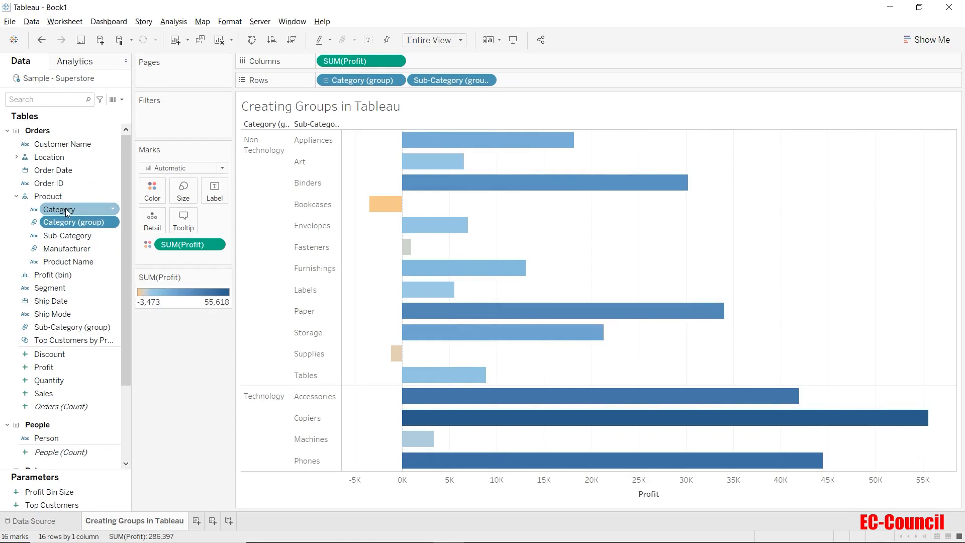
{"action": "left_click_drag", "start_coordinate": [65, 209], "coordinate": [69, 161]}
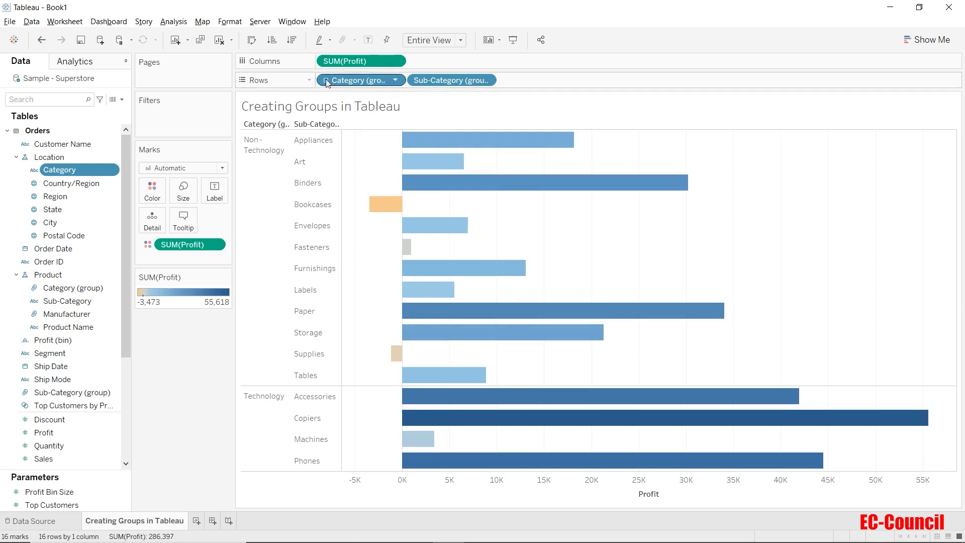
- Drill down from Category (group) to Sub-Category and Manufacturer in the rows, and collapse the levels again
{"action": "left_click", "coordinate": [326, 81]}
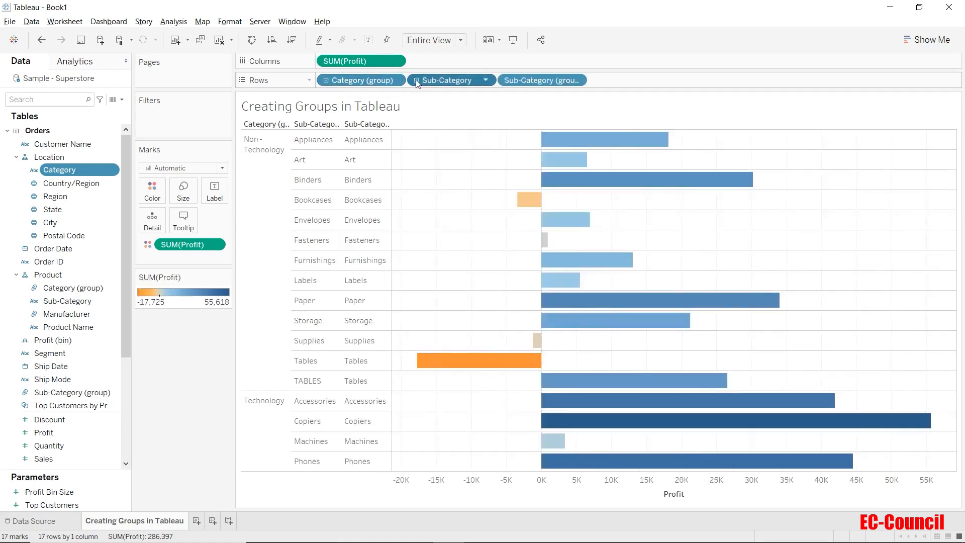
{"action": "left_click", "coordinate": [416, 80]}
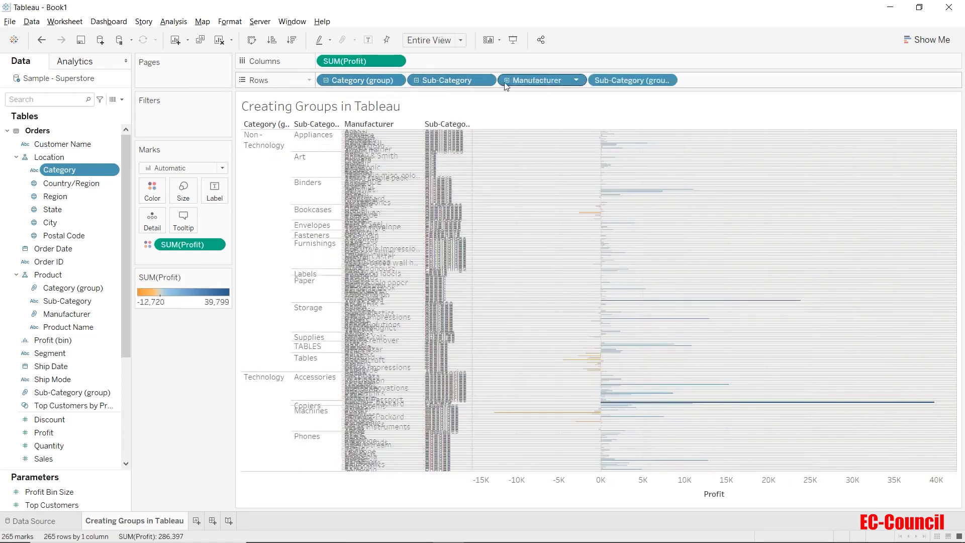
{"action": "left_click", "coordinate": [416, 81]}
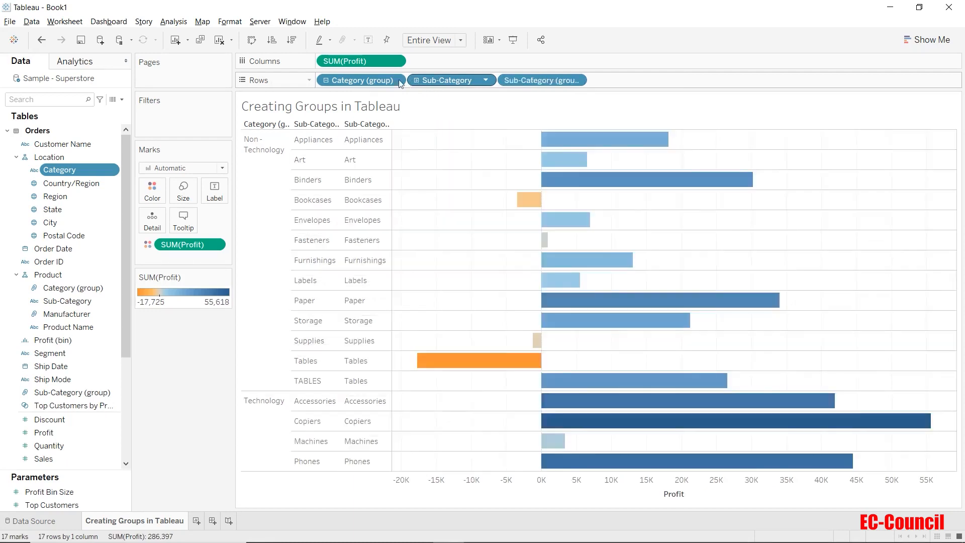
{"action": "left_click", "coordinate": [326, 81]}
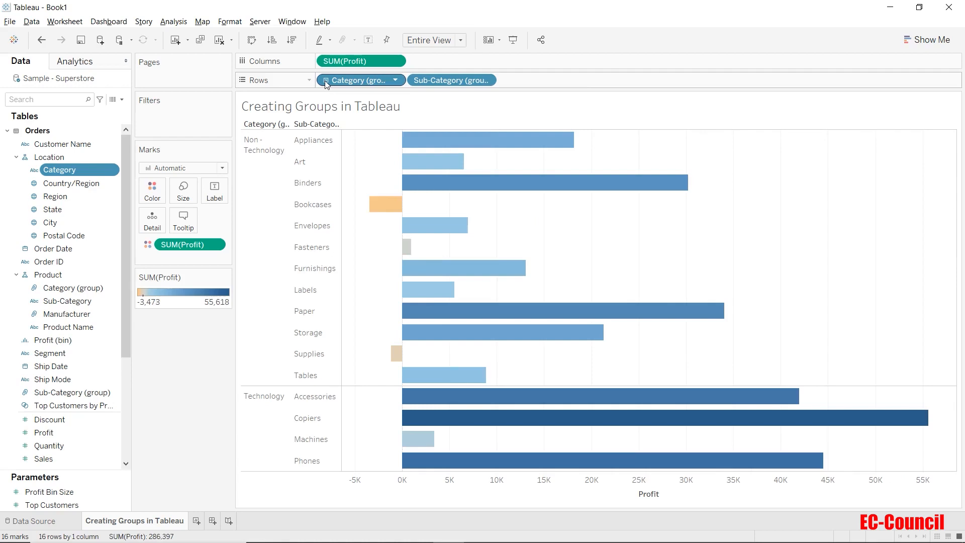
- Remove the grouped Sub-Category field from the rows so only Category (group) is charted
{"action": "left_click_drag", "start_coordinate": [441, 83], "coordinate": [442, 12]}
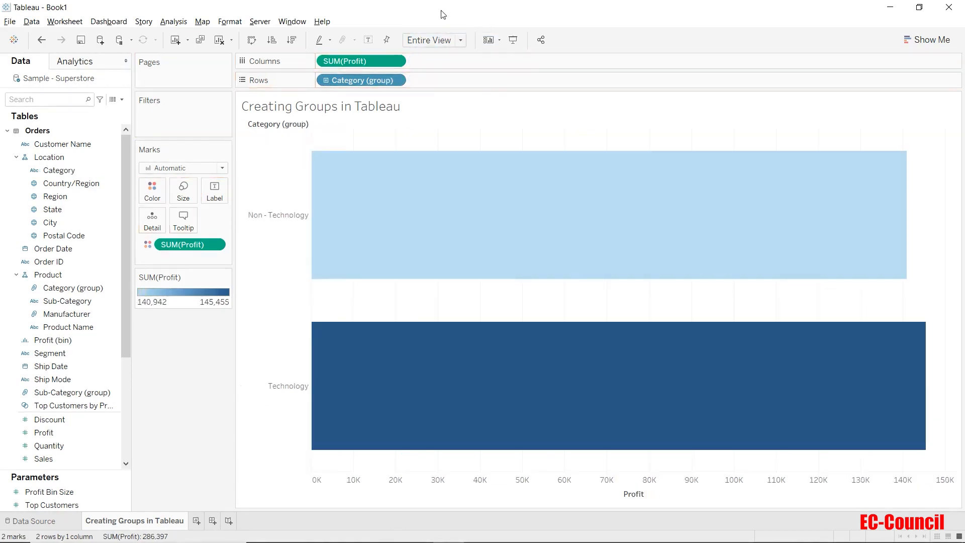